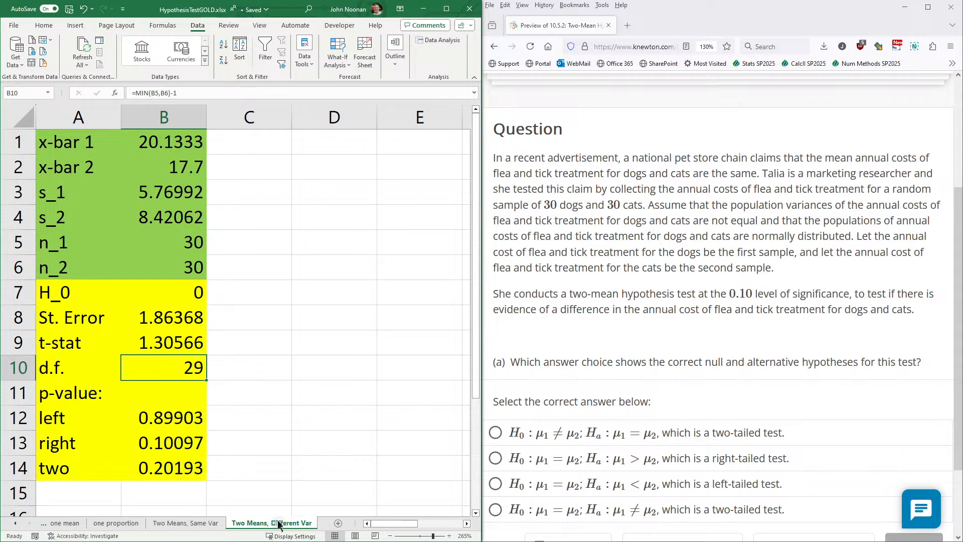
- Magnify the sheet tabs and compare the Two Means, Same Var sheet with the Two Means, Different Var sheet
{"action": "key", "text": "ctrl+shift+equal"}
{"action": "key", "text": "Escape"}
{"action": "key", "text": "super+equal"}
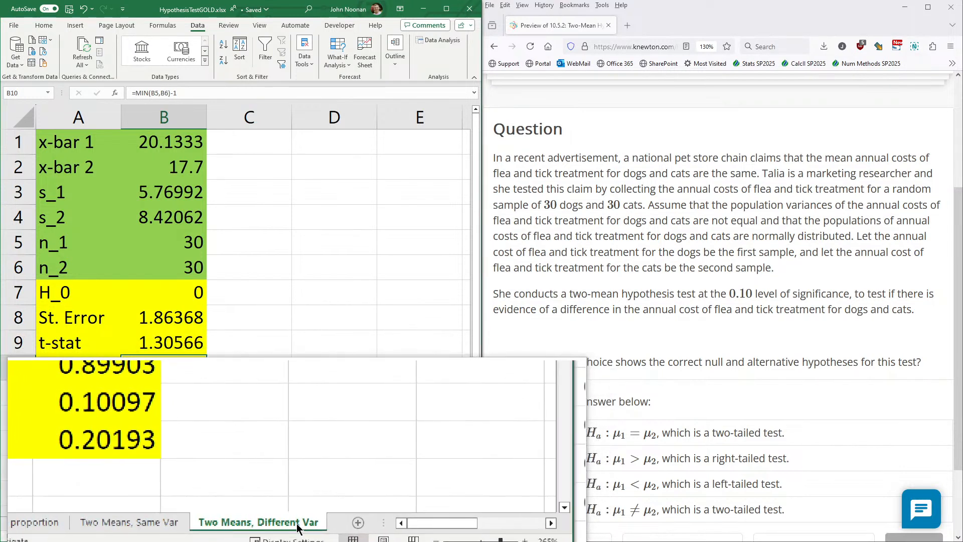
{"action": "left_click", "coordinate": [189, 525]}
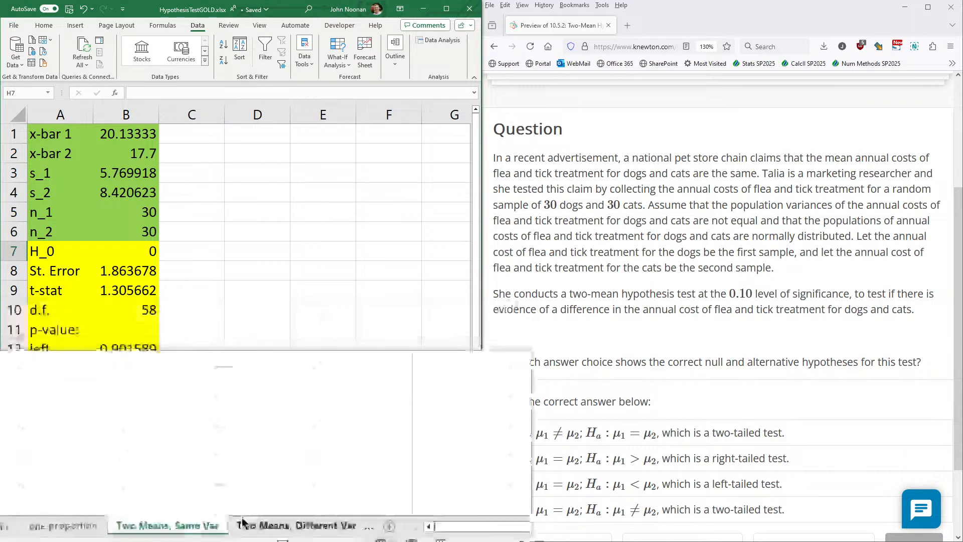
{"action": "left_click", "coordinate": [256, 525]}
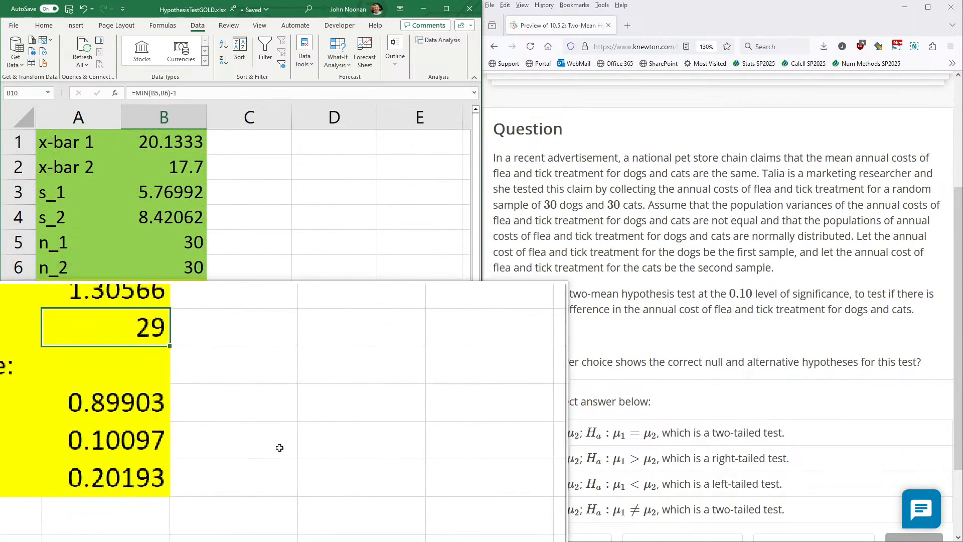
{"action": "key", "text": "super+Escape"}
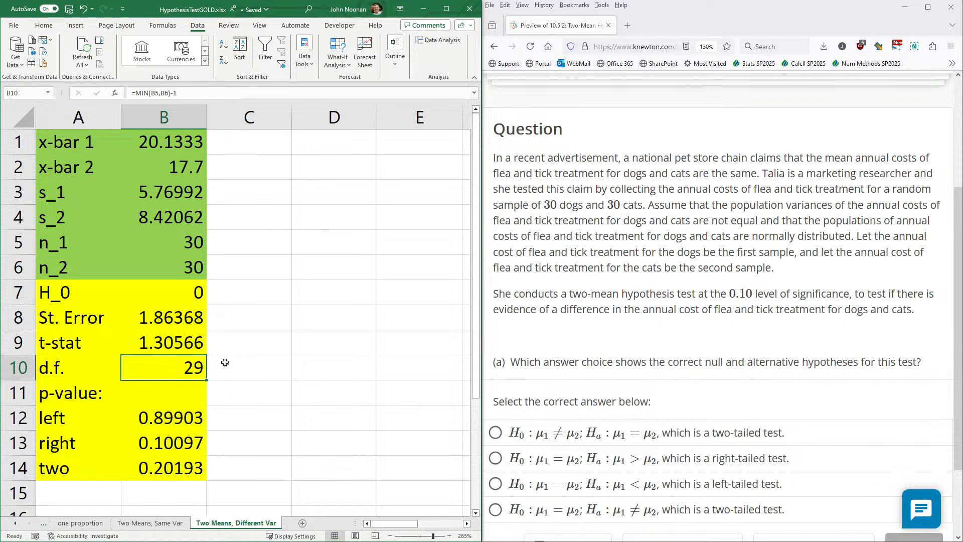
- Inspect the formulas behind the d.f. and St. Error cells on the Two Means, Different Var sheet
{"action": "double_click", "coordinate": [182, 364]}
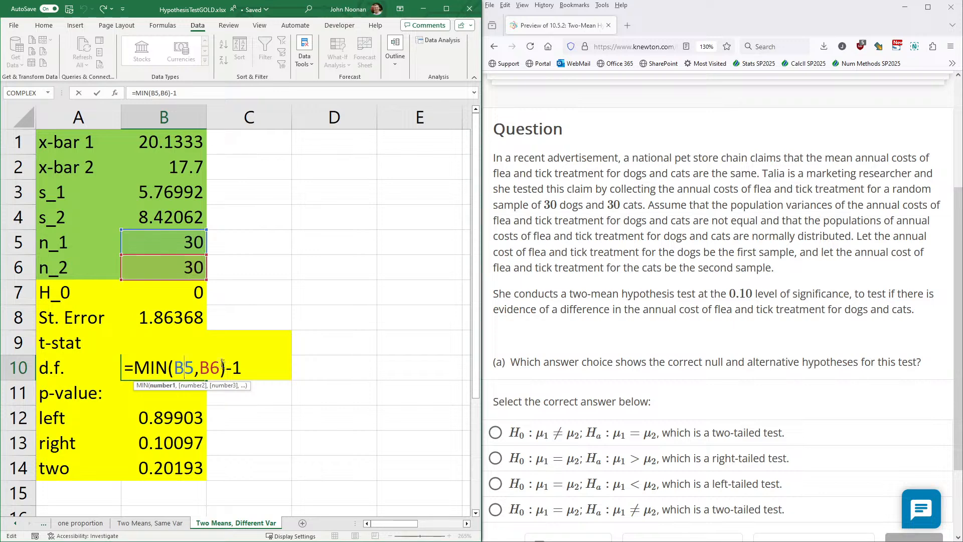
{"action": "key", "text": "Escape"}
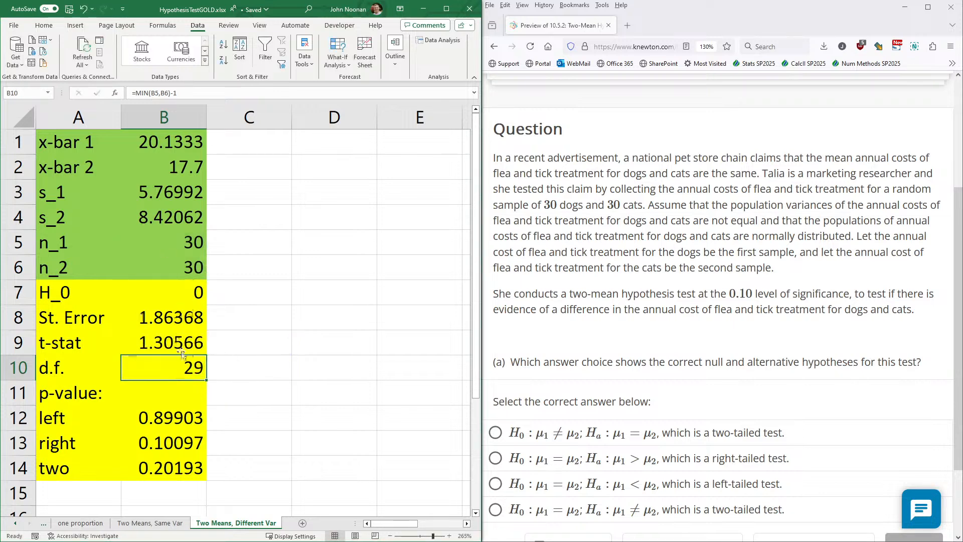
{"action": "double_click", "coordinate": [166, 320]}
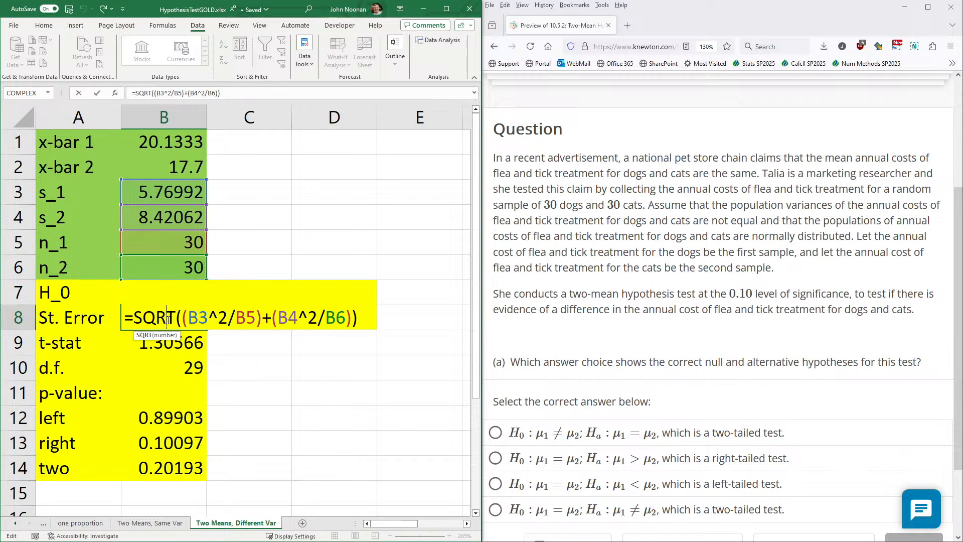
{"action": "key", "text": "Escape"}
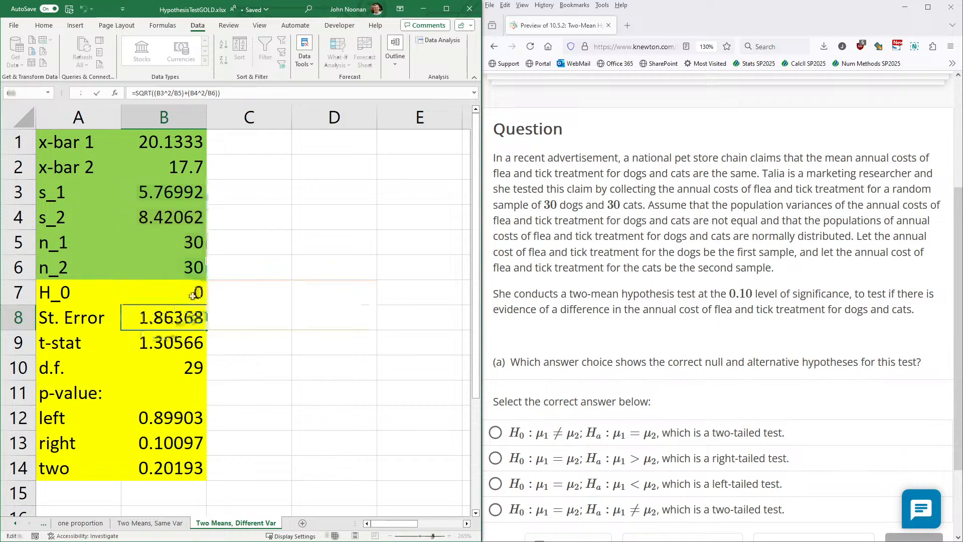
- Review the sample input block A1:B6 and the formulas for standard error, t-stat and degrees of freedom in B8:B10
{"action": "left_click", "coordinate": [70, 145]}
{"action": "left_click_drag", "start_coordinate": [70, 145], "coordinate": [171, 265]}
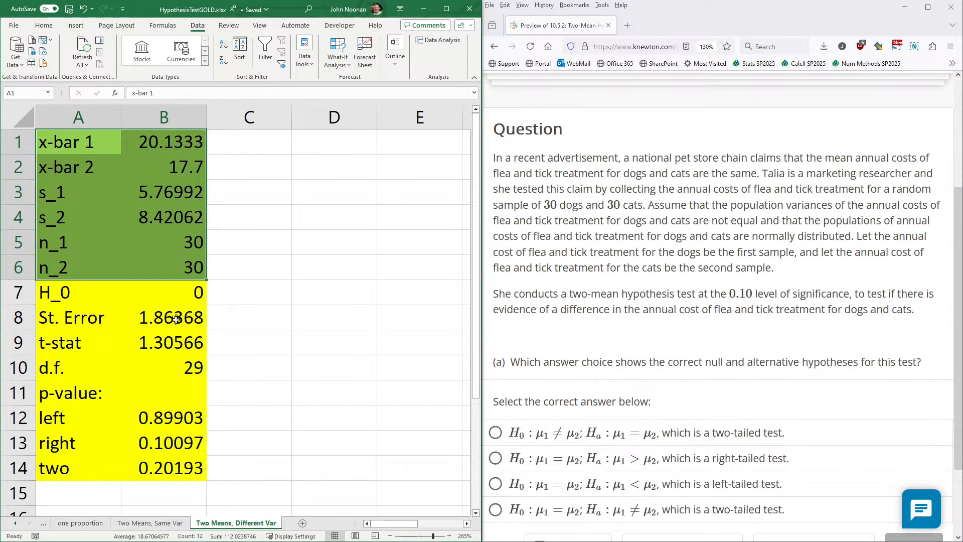
{"action": "double_click", "coordinate": [176, 319]}
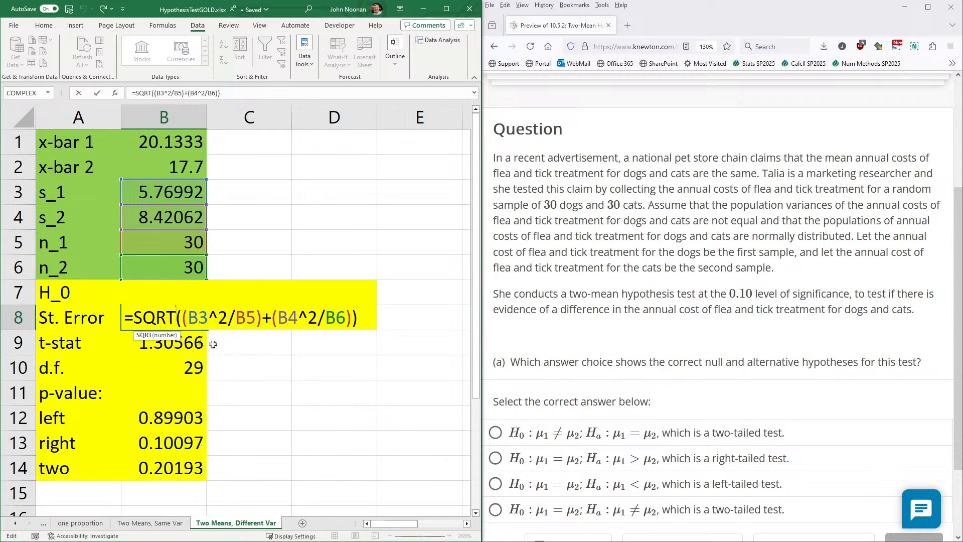
{"action": "key", "text": "Escape"}
{"action": "left_click", "coordinate": [195, 344]}
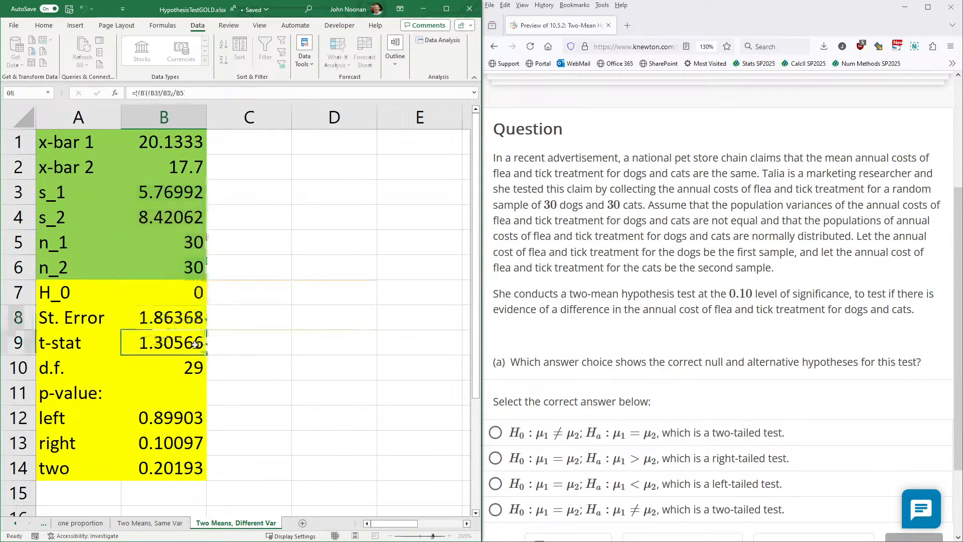
{"action": "double_click", "coordinate": [196, 344]}
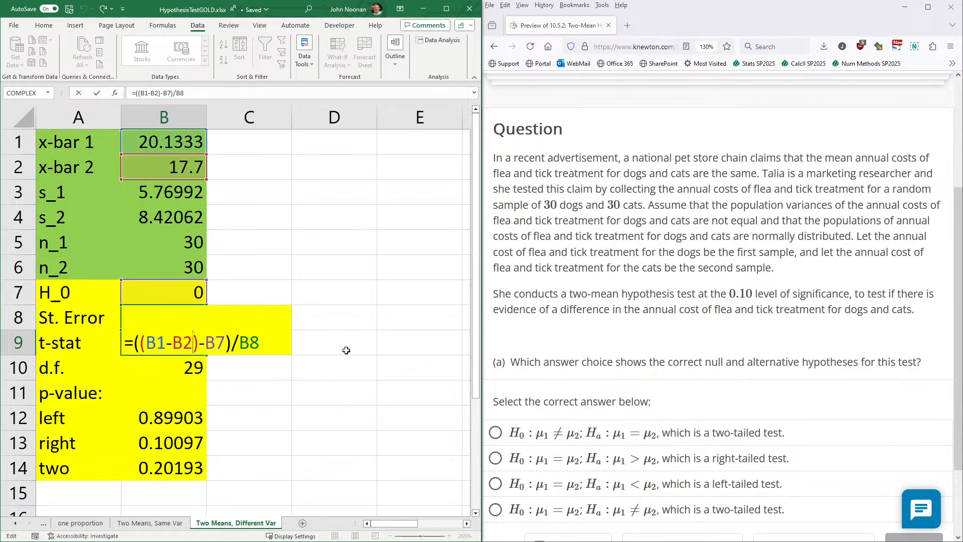
{"action": "key", "text": "Escape"}
{"action": "left_click", "coordinate": [195, 366]}
{"action": "double_click", "coordinate": [195, 366]}
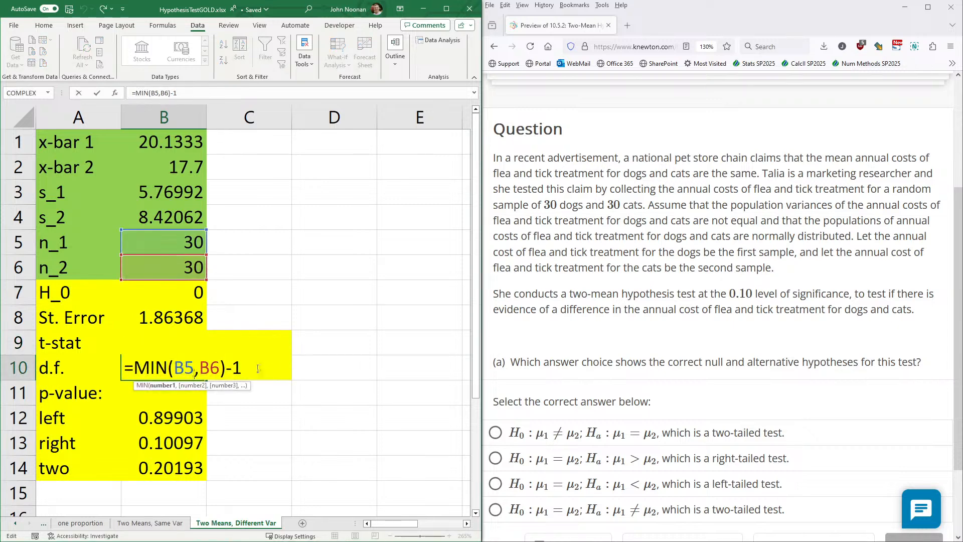
{"action": "key", "text": "Escape"}
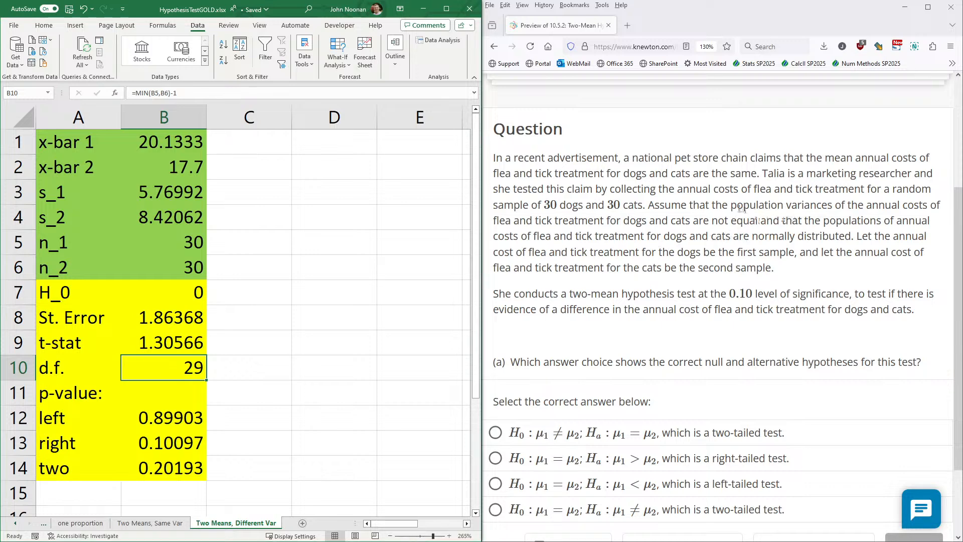
- In the Knewton question, highlight the assumption that the population variances are not equal
{"action": "left_click_drag", "start_coordinate": [791, 204], "coordinate": [911, 224]}
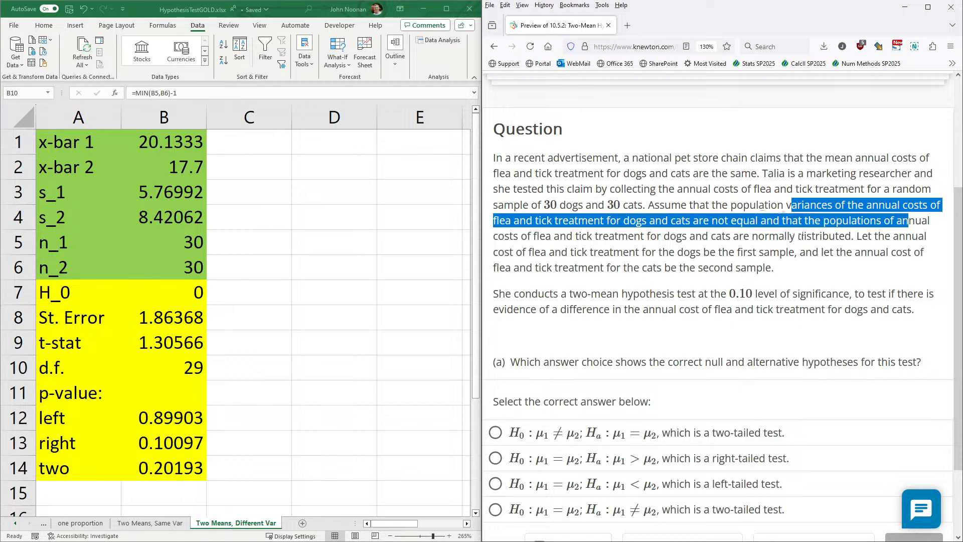
{"action": "left_click", "coordinate": [718, 220]}
{"action": "left_click_drag", "start_coordinate": [715, 221], "coordinate": [766, 221]}
{"action": "scroll", "coordinate": [686, 331], "scroll_direction": "down", "scroll_amount": 2}
{"action": "scroll", "coordinate": [652, 281], "scroll_direction": "up", "scroll_amount": 4}
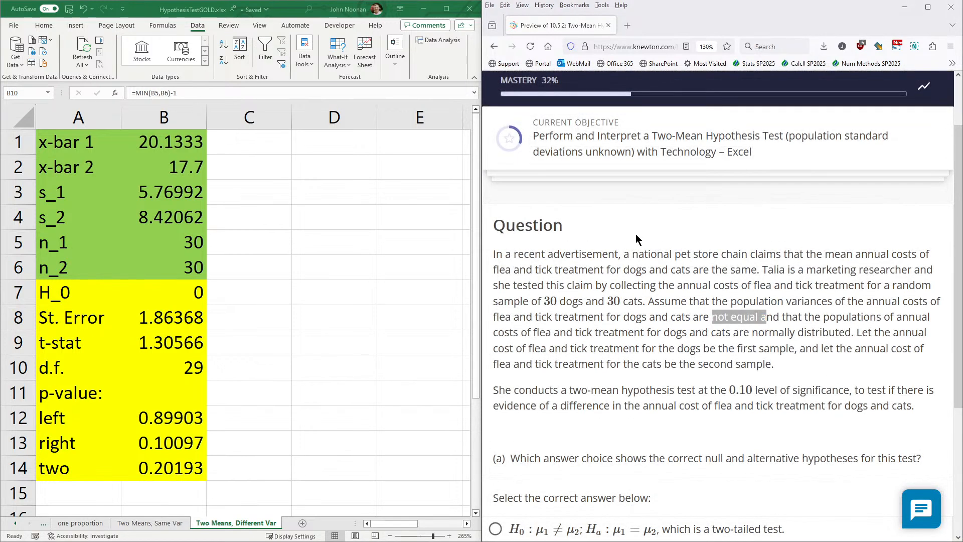
- Switch to the "Excel Woes!" email in Outlook and copy its FLOOR formula for the degrees of freedom
{"action": "key", "text": "alt+Tab"}
{"action": "left_click_drag", "start_coordinate": [778, 231], "coordinate": [510, 226]}
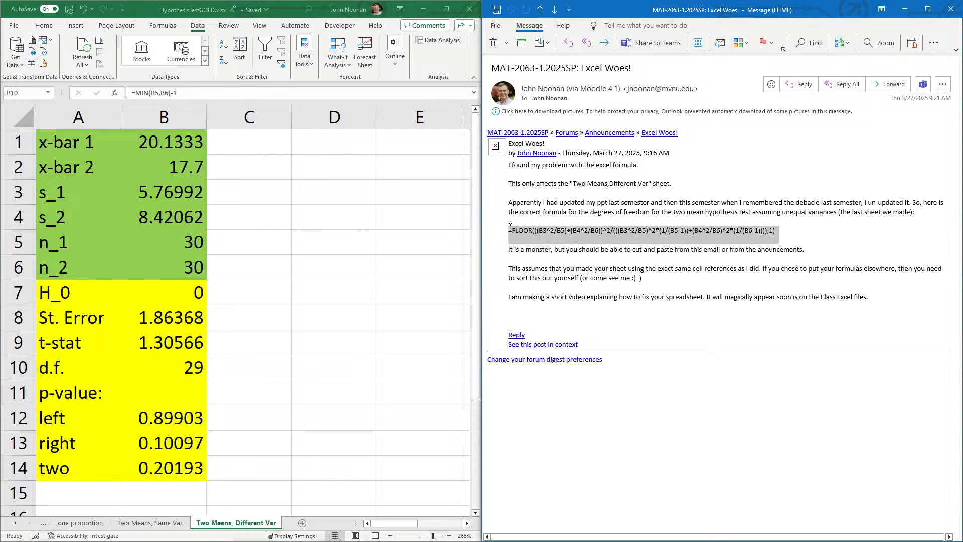
{"action": "right_click", "coordinate": [548, 233]}
{"action": "left_click", "coordinate": [564, 241]}
- In Excel, replace the d.f. formula in B10 with the copied =FLOOR(((B3^2/B5)+(B4^2/B6))^2/(((B3^2/B5)^2*(1/(B5-1))+(B4^2/B6)^2*(1/(B6-1)))),1)
{"action": "left_click", "coordinate": [189, 366]}
{"action": "double_click", "coordinate": [189, 367]}
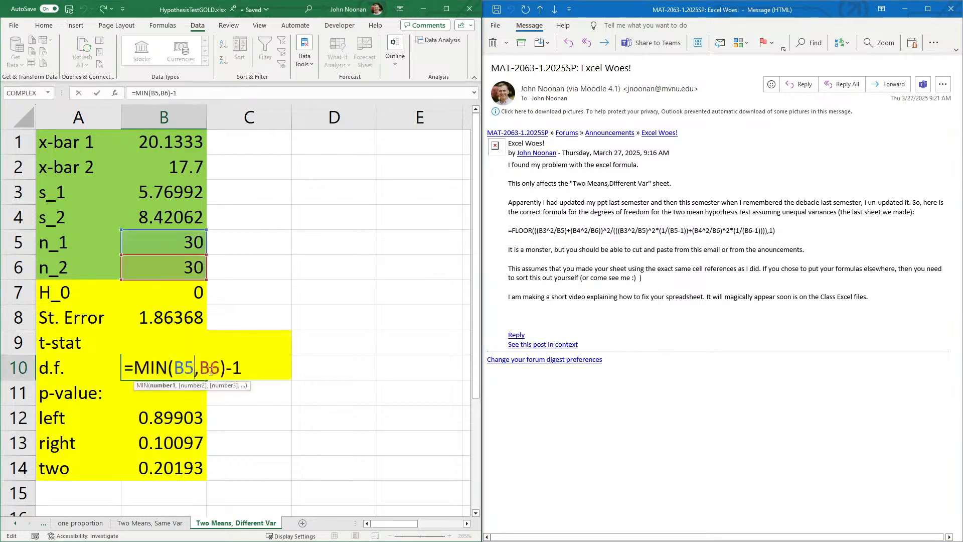
{"action": "left_click_drag", "start_coordinate": [243, 367], "coordinate": [107, 362]}
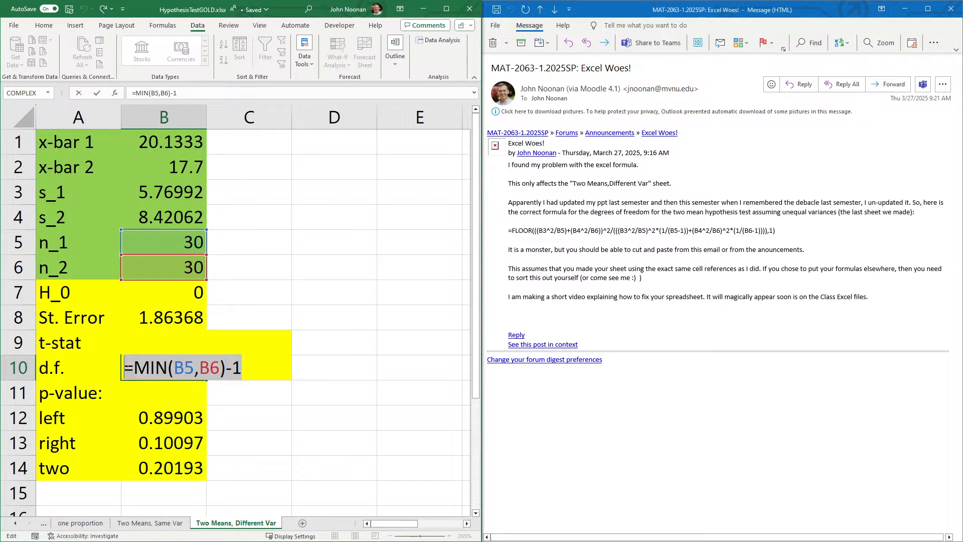
{"action": "key", "text": "BackSpace"}
{"action": "key", "text": "ctrl+v"}
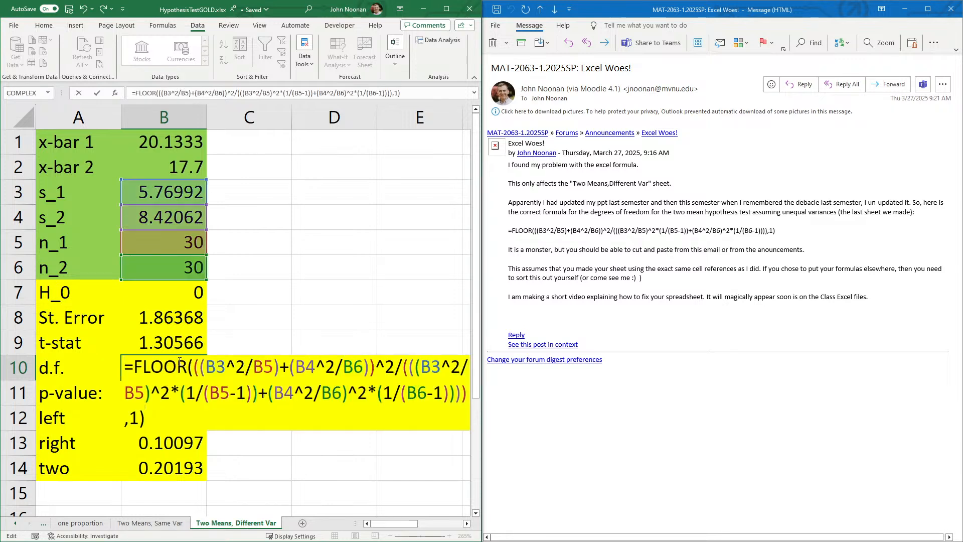
{"action": "key", "text": "Return"}
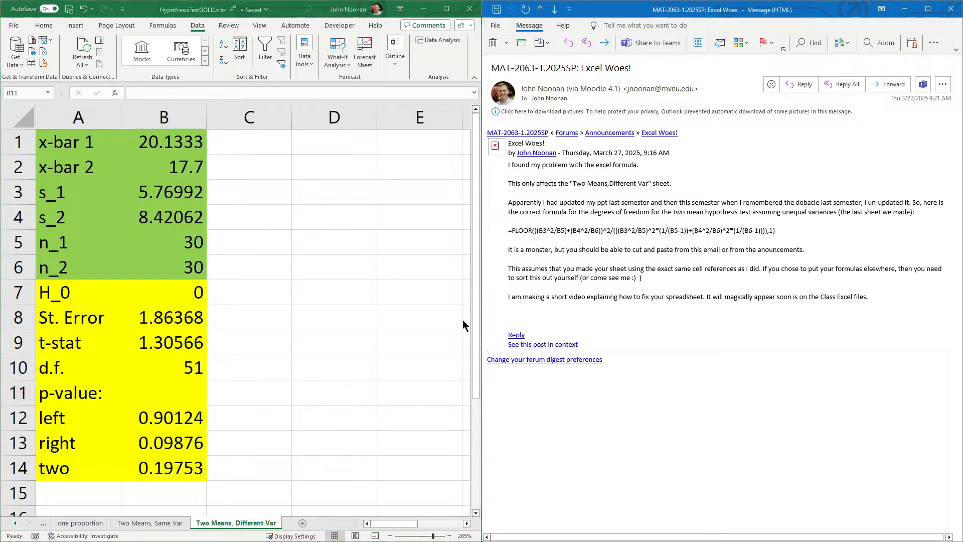
- Switch to the Knewton question, submit H0: μ1 = μ2; Ha: μ1 ≠ μ2 (two-tailed) for part (a), and continue to part (b)
{"action": "key", "text": "alt+Tab"}
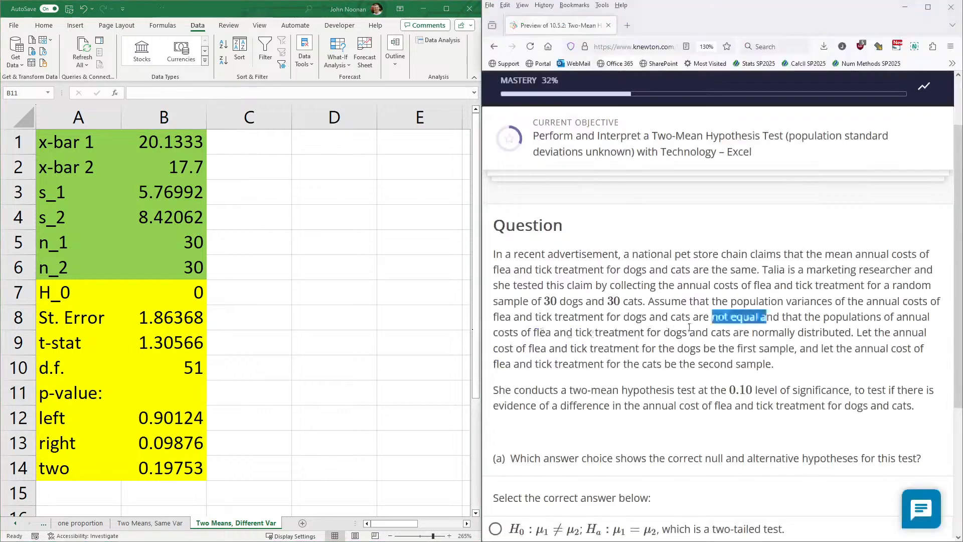
{"action": "scroll", "coordinate": [694, 338], "scroll_direction": "down", "scroll_amount": 4}
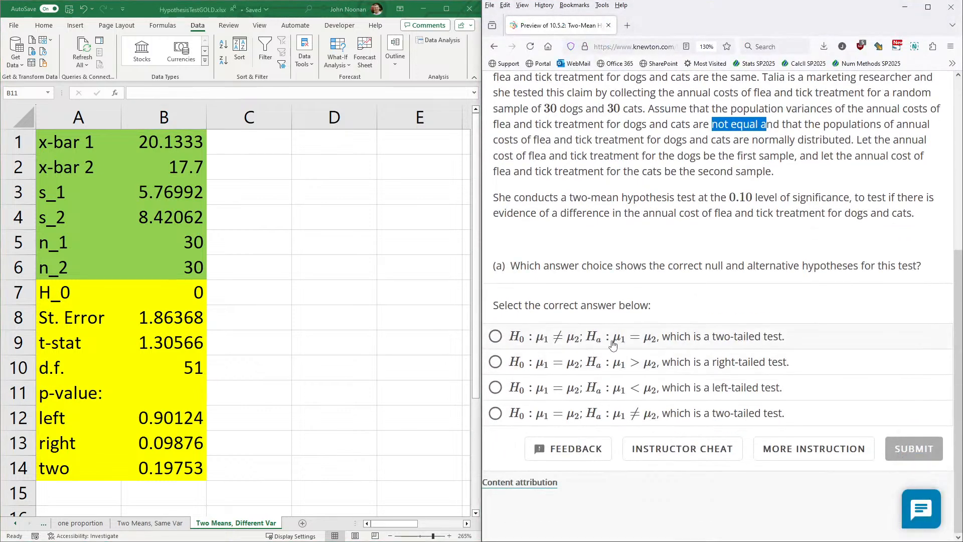
{"action": "left_click", "coordinate": [722, 449]}
{"action": "left_click", "coordinate": [920, 460]}
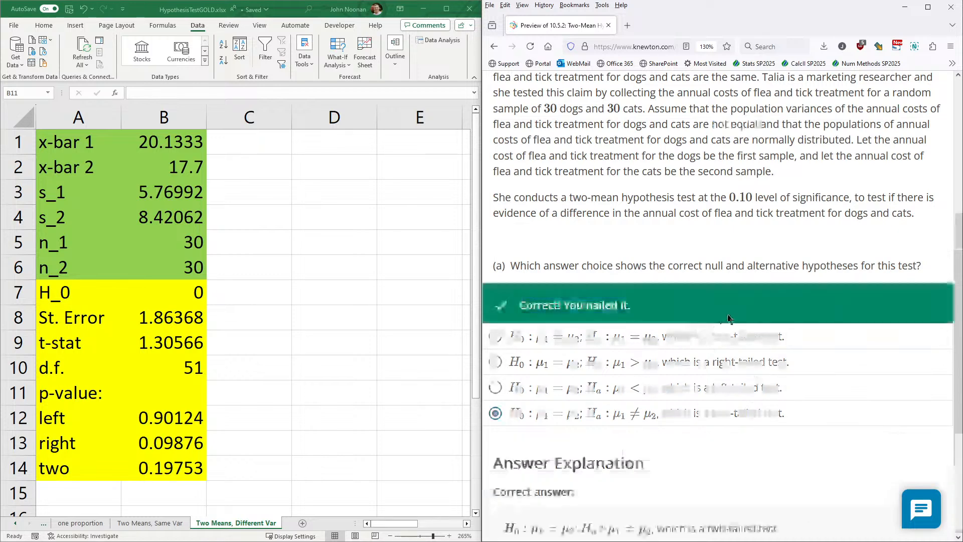
{"action": "scroll", "coordinate": [672, 331], "scroll_direction": "up", "scroll_amount": 1}
{"action": "scroll", "coordinate": [672, 331], "scroll_direction": "down", "scroll_amount": 2}
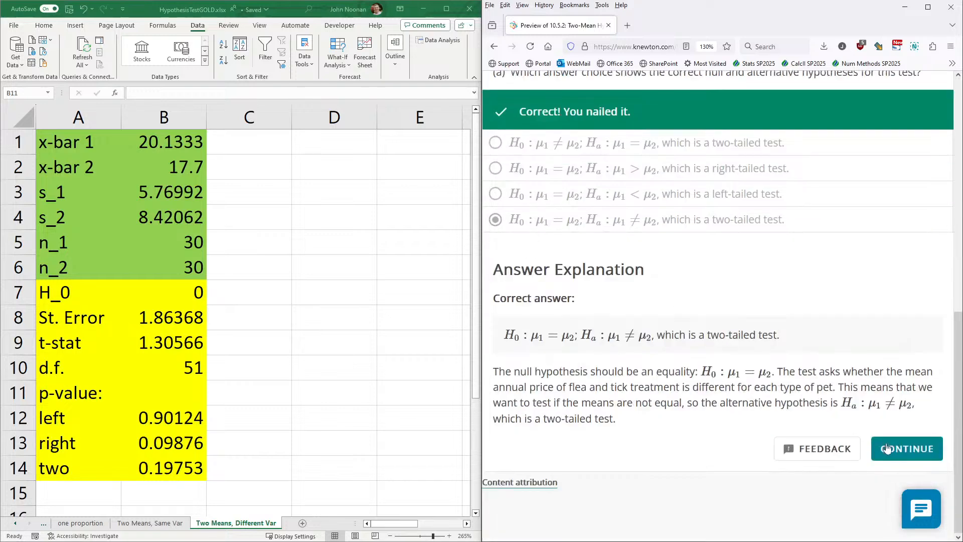
{"action": "left_click", "coordinate": [885, 448]}
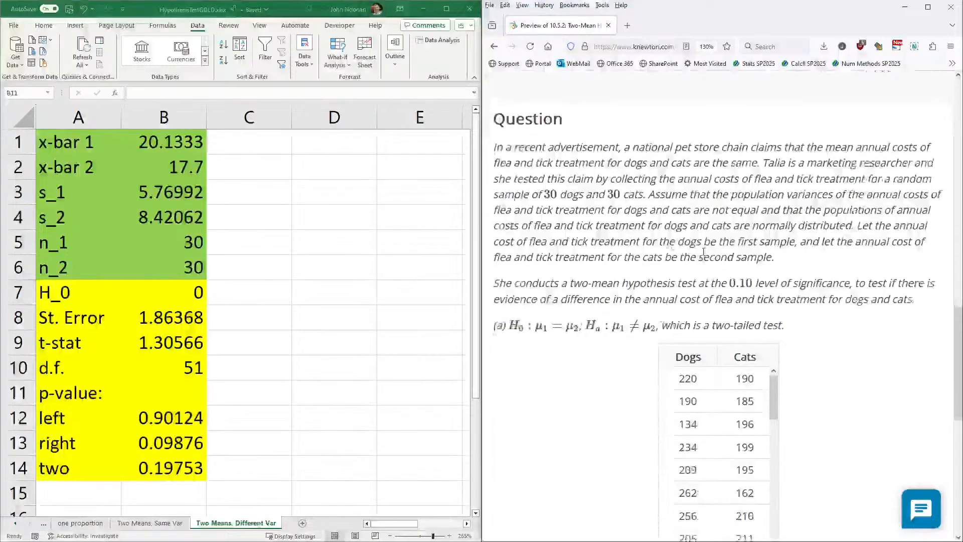
- Copy the Dogs and Cats data table from the question and paste it into the Excel sheet starting at D1
{"action": "left_click_drag", "start_coordinate": [730, 195], "coordinate": [756, 211]}
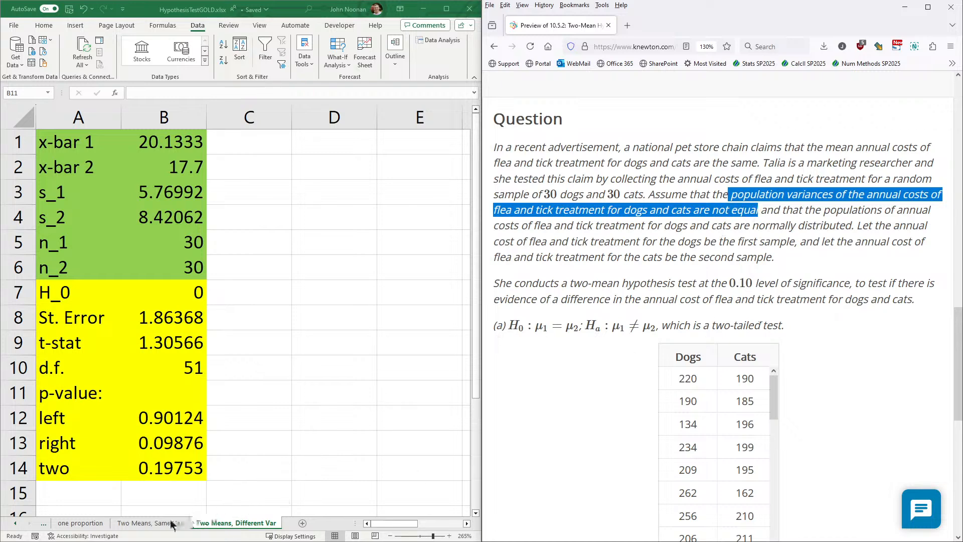
{"action": "scroll", "coordinate": [724, 323], "scroll_direction": "down", "scroll_amount": 5}
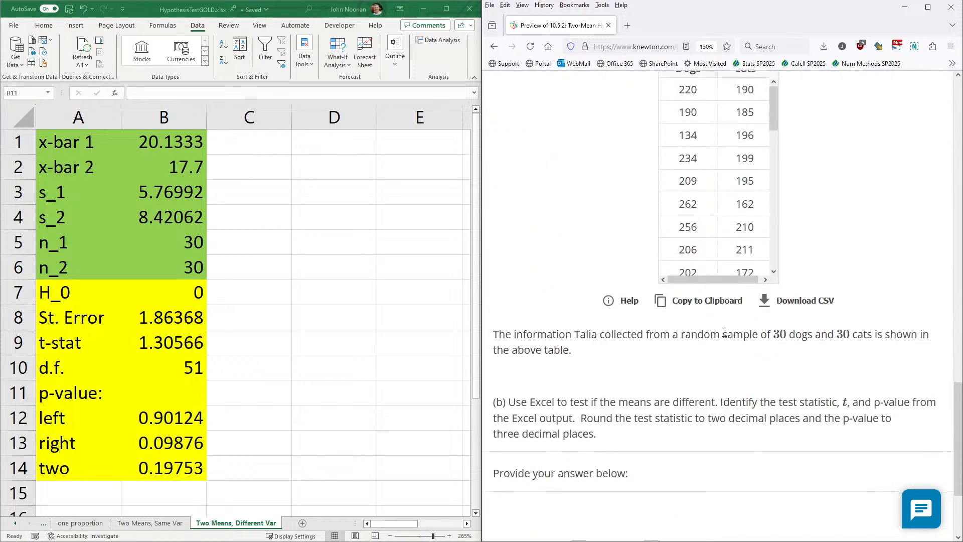
{"action": "left_click", "coordinate": [718, 301]}
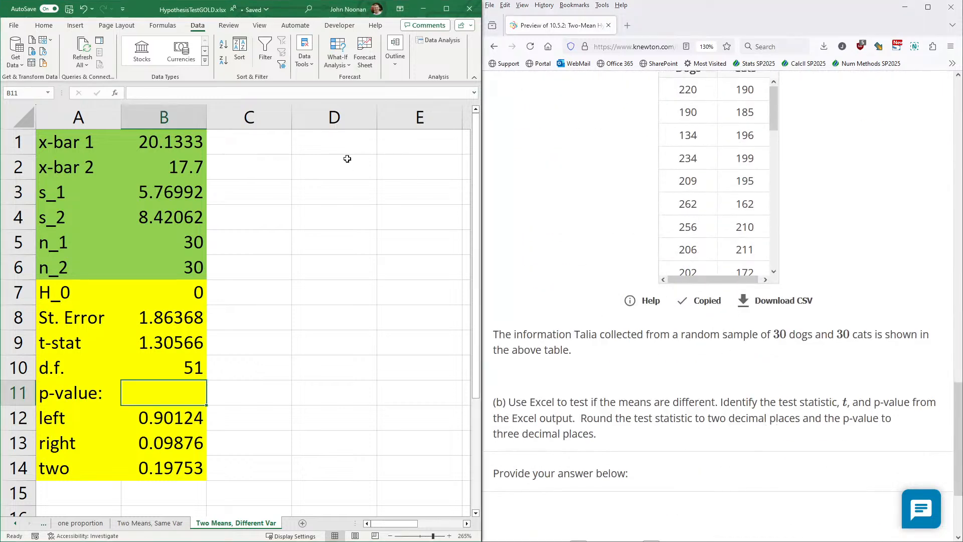
{"action": "left_click", "coordinate": [369, 146]}
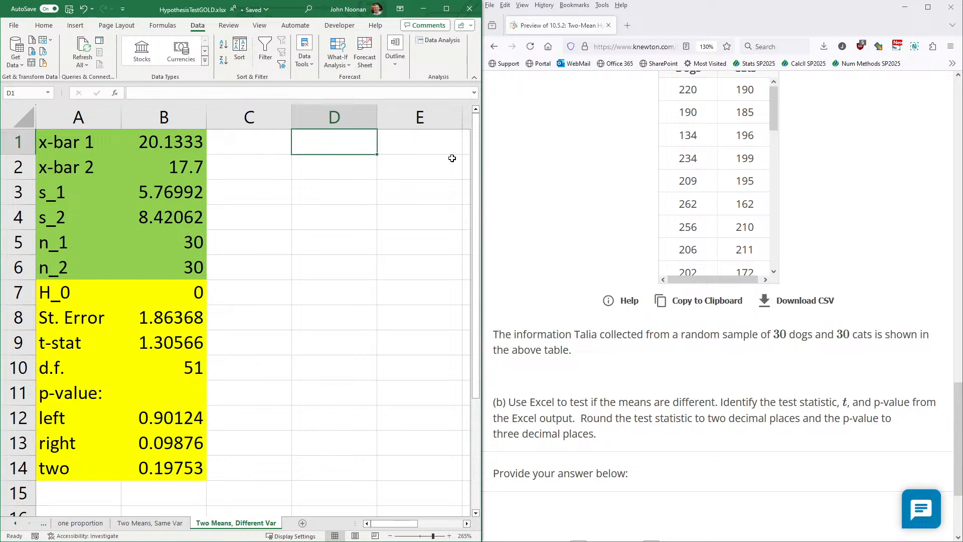
{"action": "key", "text": "ctrl+v"}
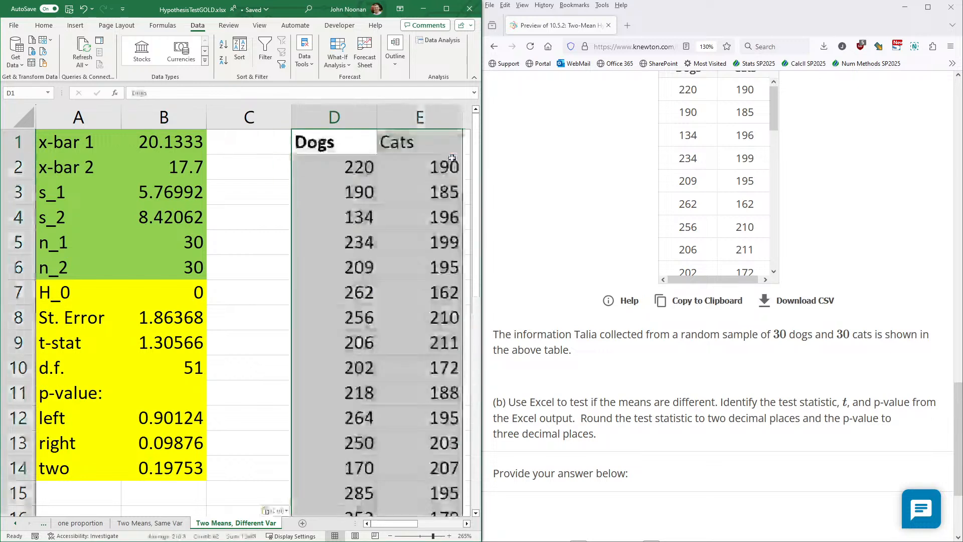
- Replace the x-bar 1 value in B1 with =AVERAGE(D:D) to compute the dogs' sample mean
{"action": "key", "text": "Down"}
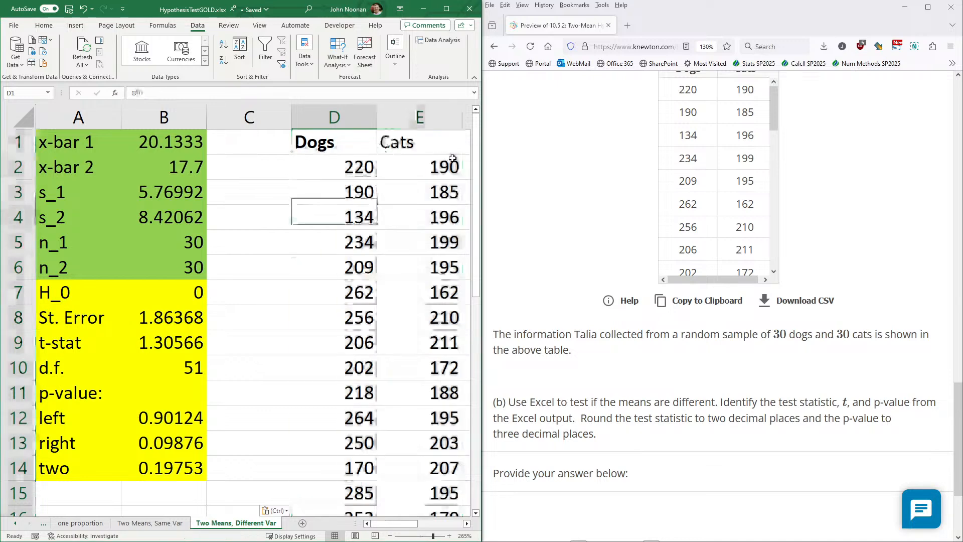
{"action": "key", "text": "Right"}
{"action": "key", "text": "Right"}
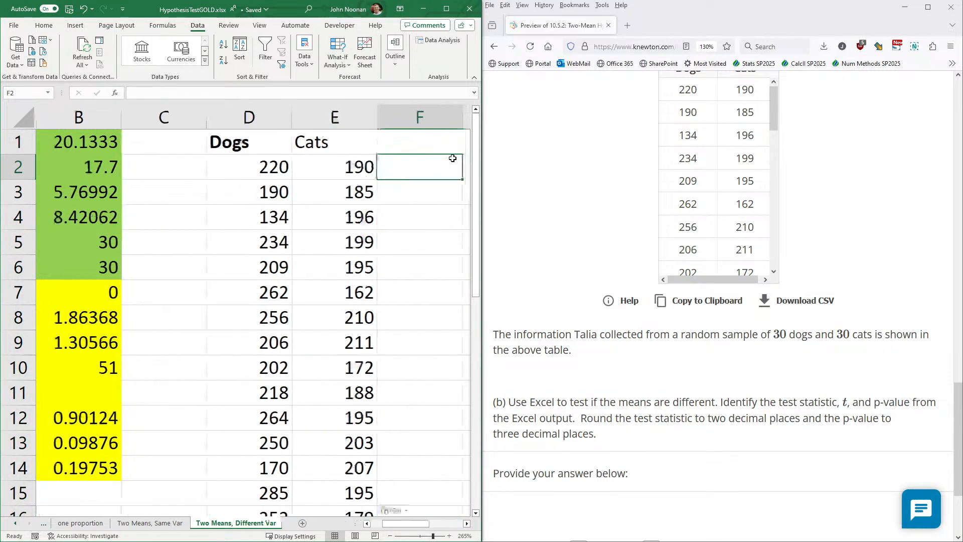
{"action": "key", "text": "Up"}
{"action": "key", "text": "Left"}
{"action": "key", "text": "Left"}
{"action": "key", "text": "Left"}
{"action": "key", "text": "Left"}
{"action": "scroll", "coordinate": [453, 159], "scroll_direction": "left", "scroll_amount": 1}
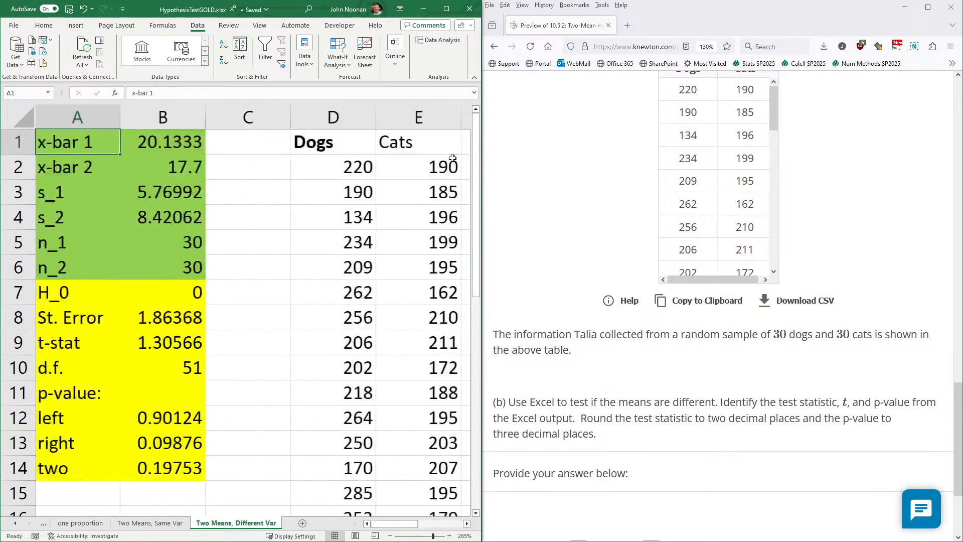
{"action": "type", "text": "="}
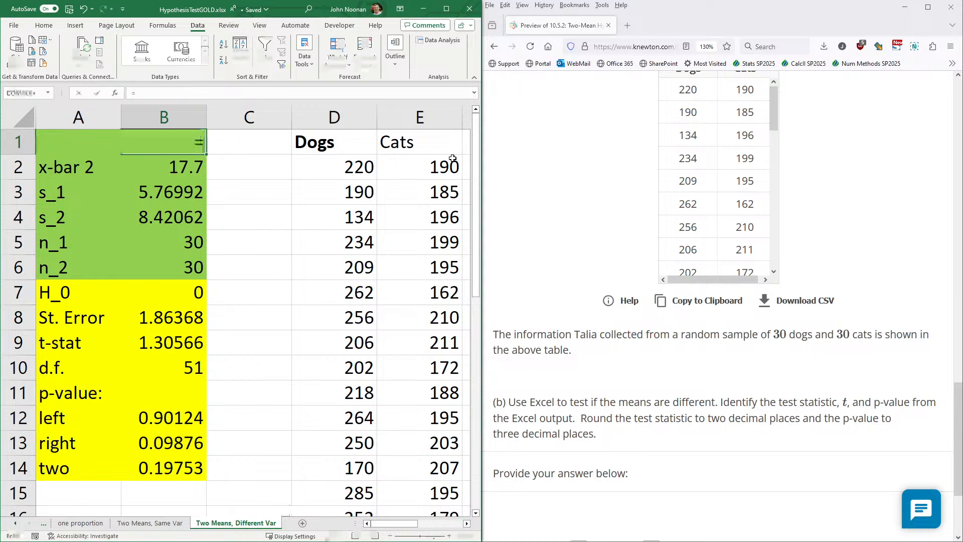
{"action": "type", "text": "average("}
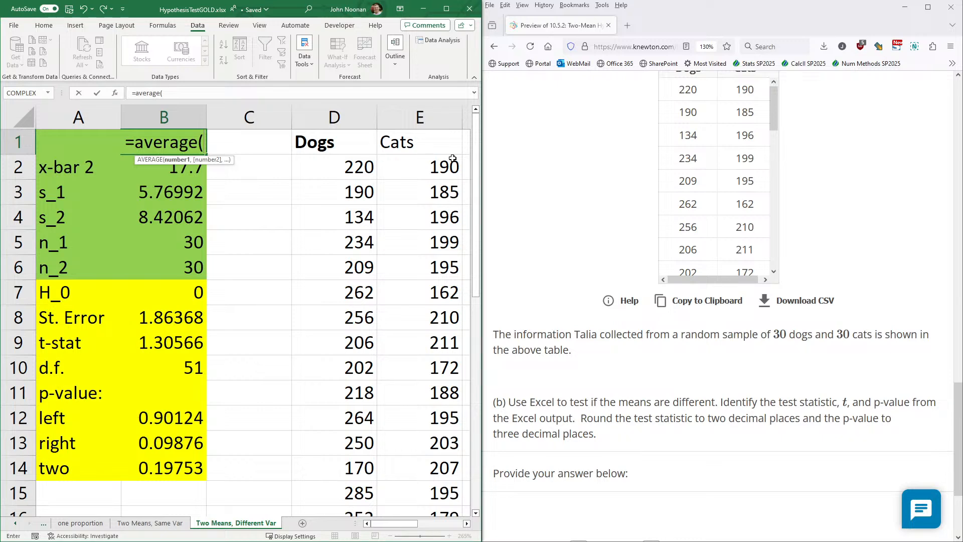
{"action": "type", "text": "D:D)"}
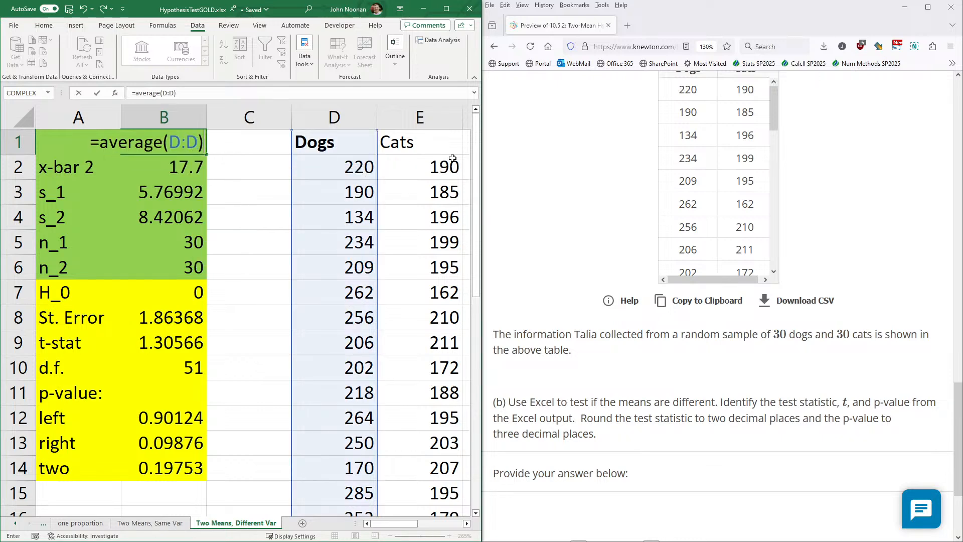
{"action": "key", "text": "Return"}
- Replace the x-bar 2 value in B2 with =AVERAGE(E:E) to compute the cats' sample mean
{"action": "type", "text": "="}
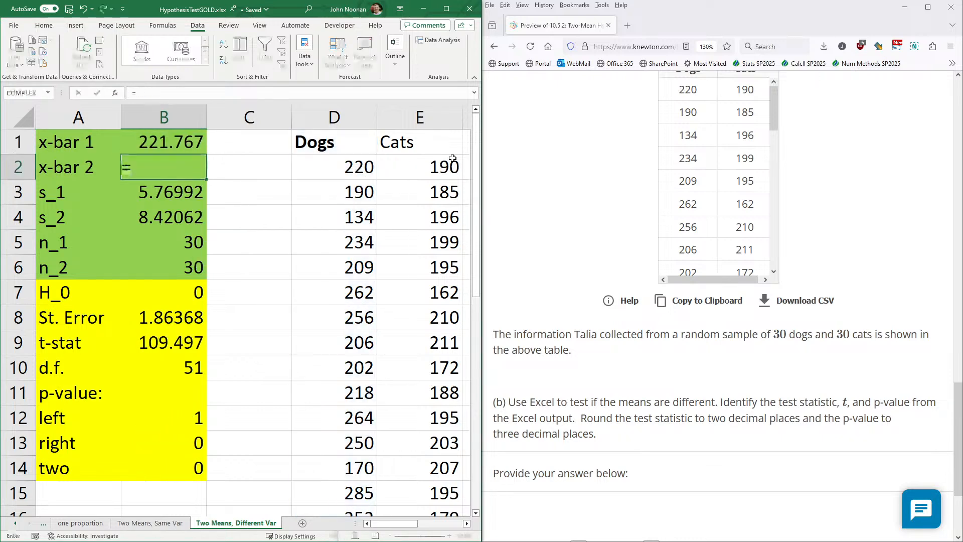
{"action": "type", "text": "average(E:E"}
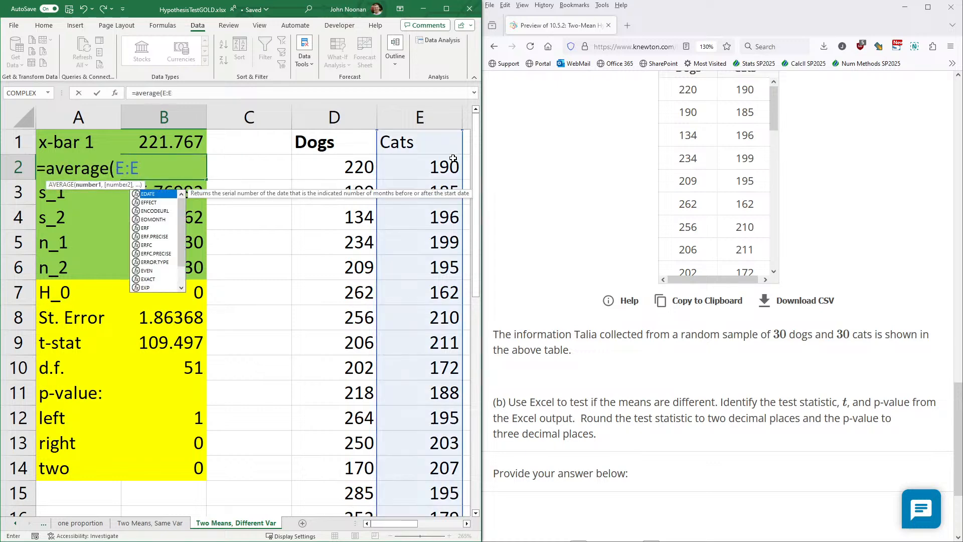
{"action": "key", "text": "Return"}
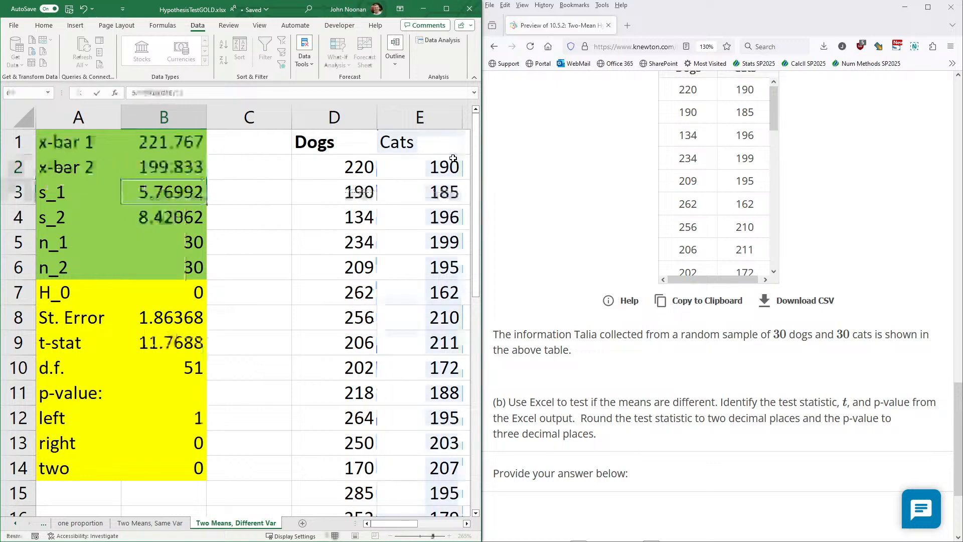
- Replace the s_1 value in B3 with =STDEV.S(D:D) to compute the dogs' sample standard deviation
{"action": "type", "text": "=s"}
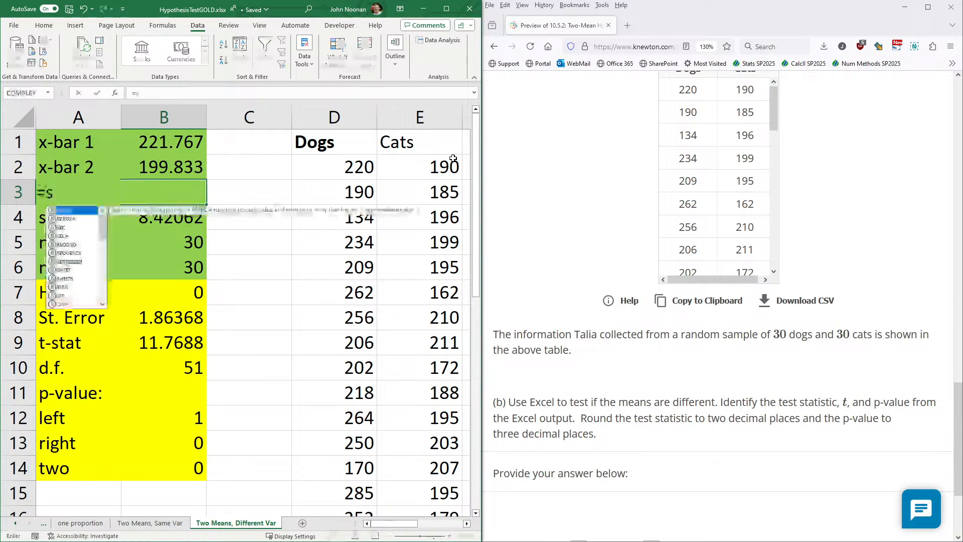
{"action": "type", "text": "tdev.s("}
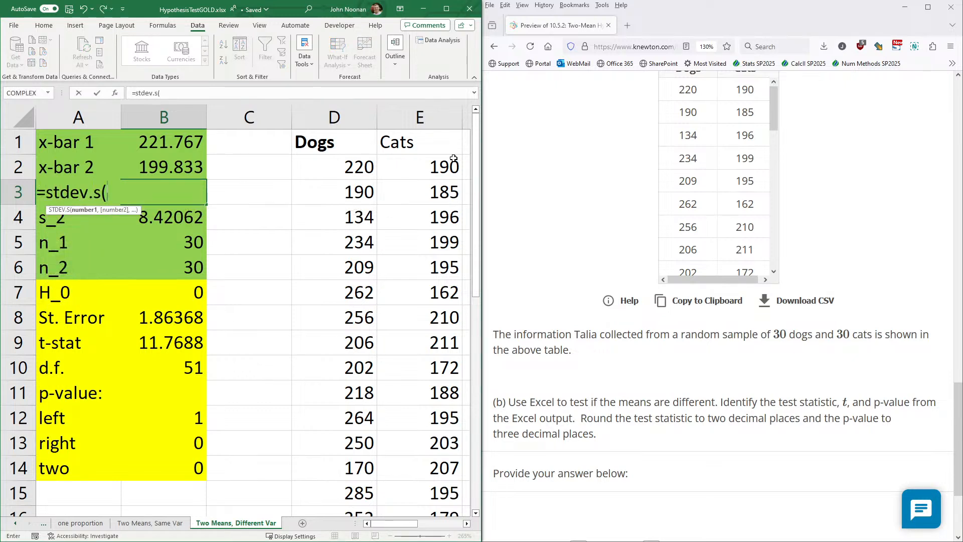
{"action": "type", "text": "d:d)"}
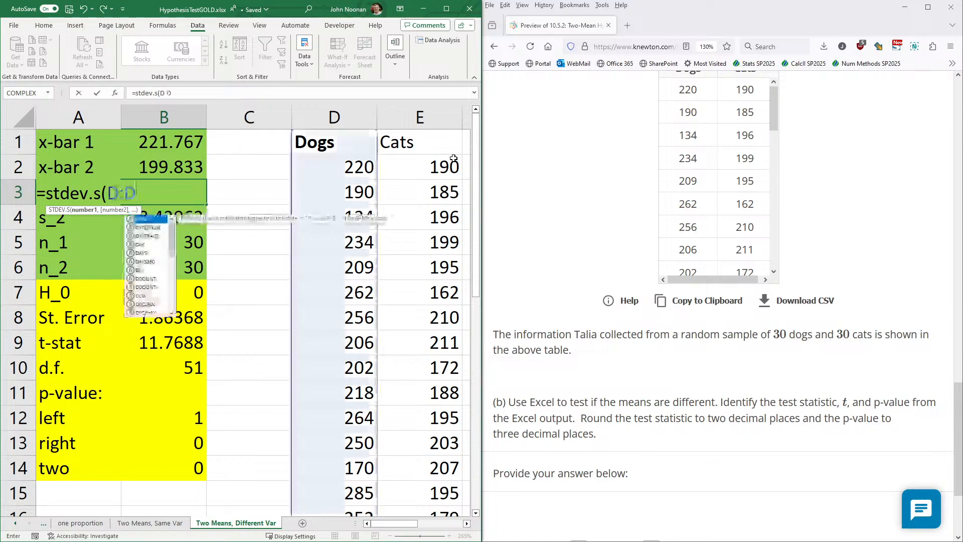
{"action": "key", "text": "Return"}
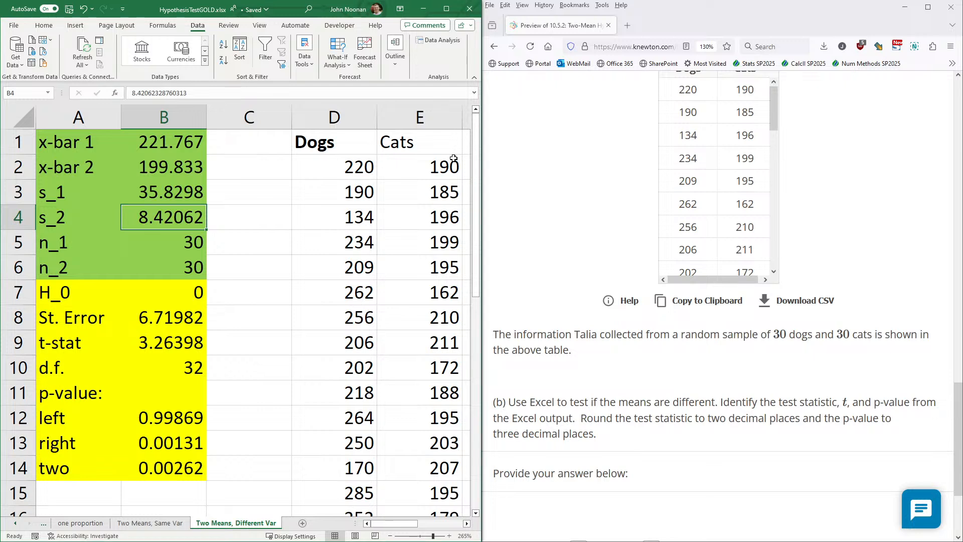
{"action": "type", "text": "=s"}
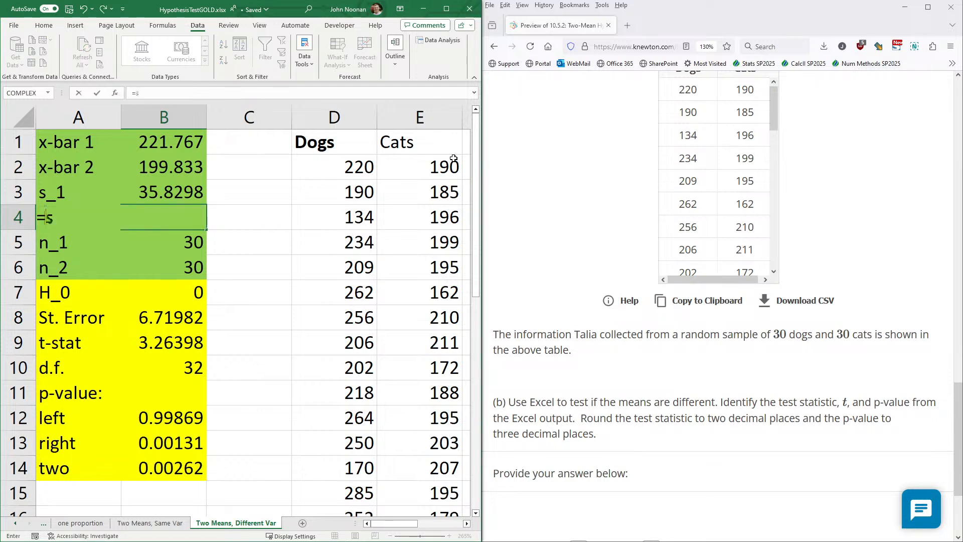
{"action": "type", "text": "tdev"}
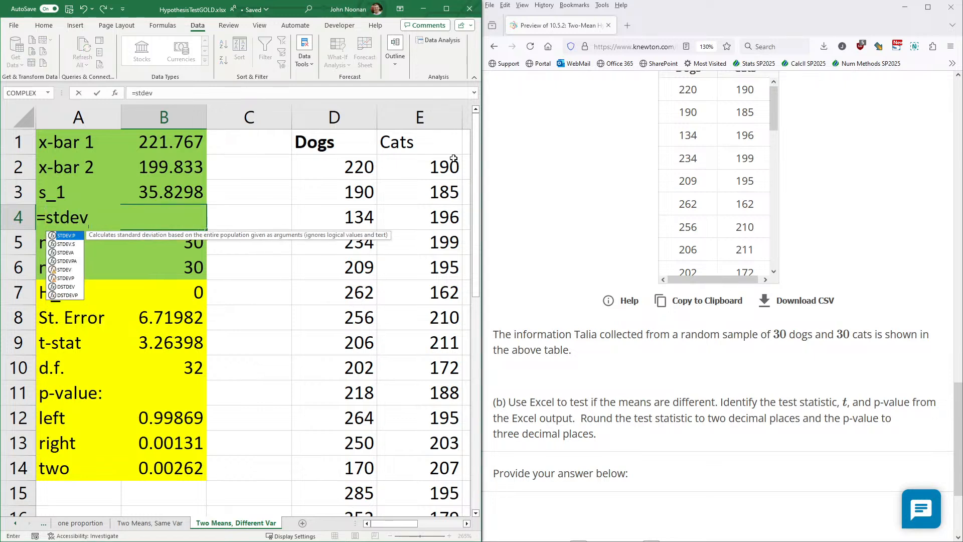
{"action": "type", "text": ".s("}
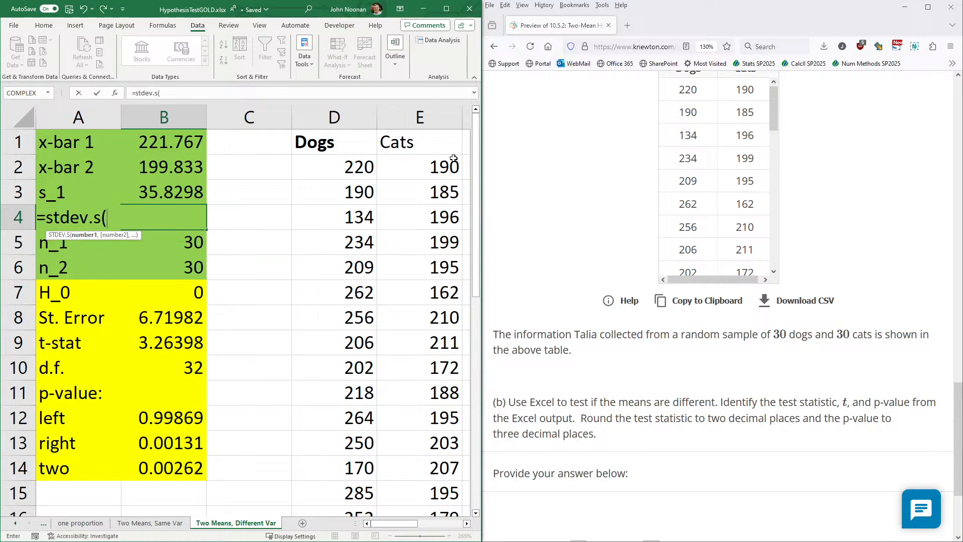
{"action": "key", "text": "Escape"}
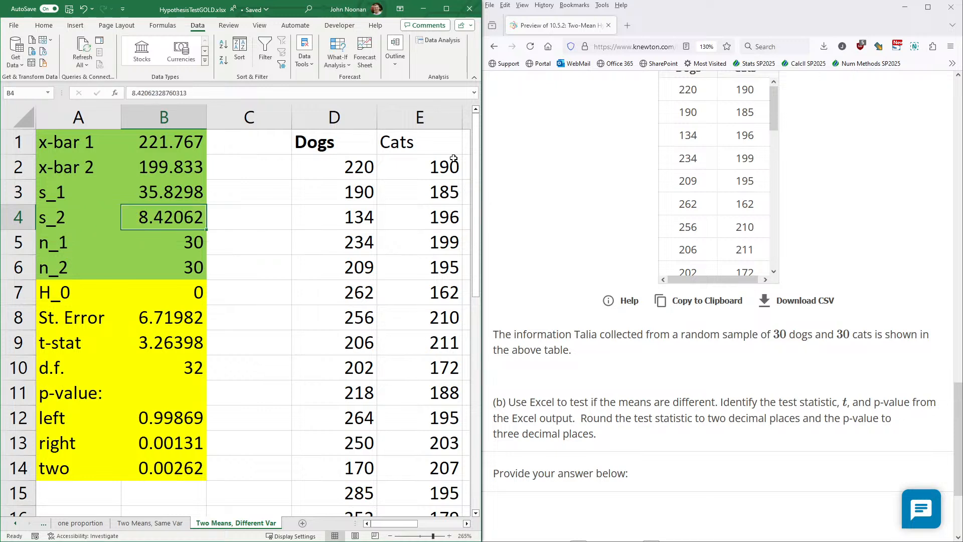
- Replace the s_2 value in B4 with =STDEV.S(E:E) to compute the cats' sample standard deviation
{"action": "type", "text": "=st"}
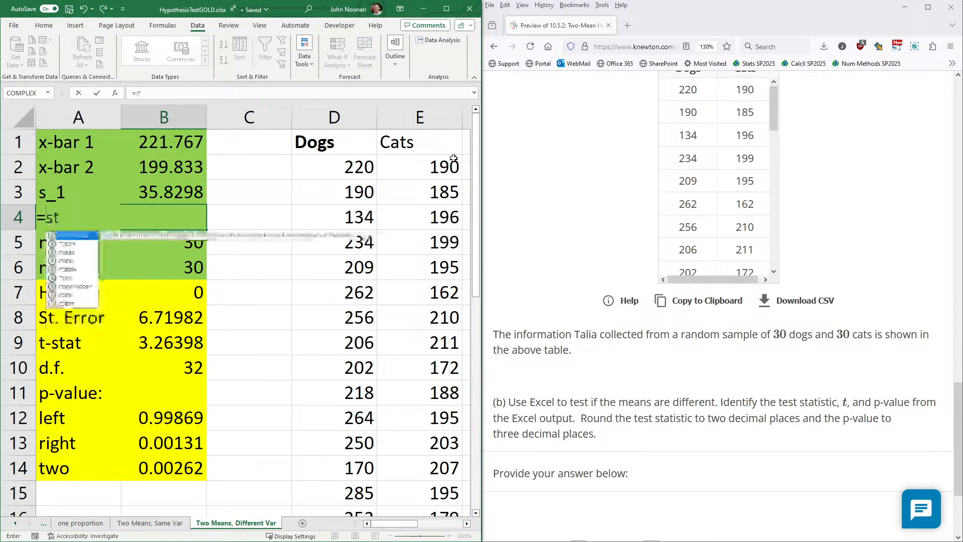
{"action": "type", "text": "dev.s(E:E"}
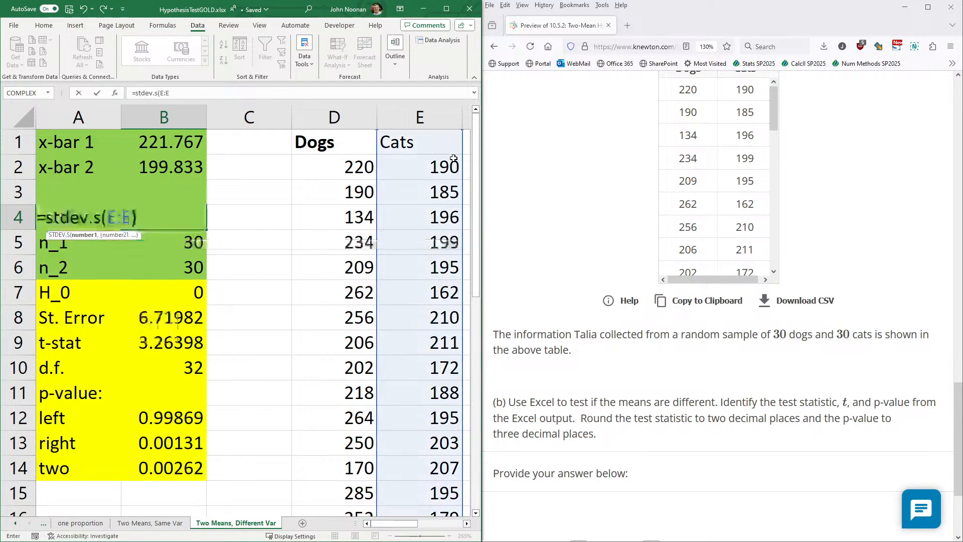
{"action": "key", "text": "Return"}
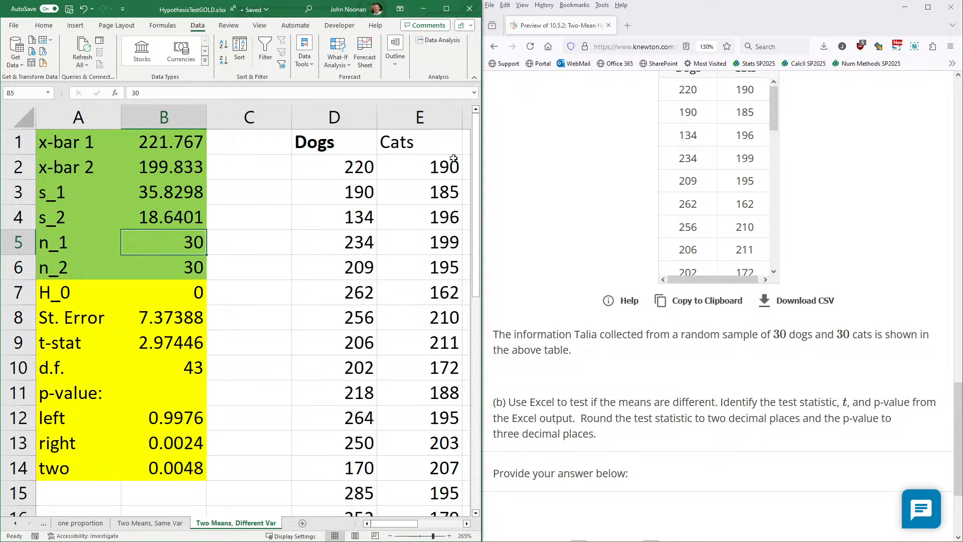
- Check the sheet's sample sizes against the Knewton question and enter 2.97 as the test statistic for part (b)
{"action": "left_click_drag", "start_coordinate": [773, 333], "coordinate": [807, 334]}
{"action": "left_click", "coordinate": [843, 335]}
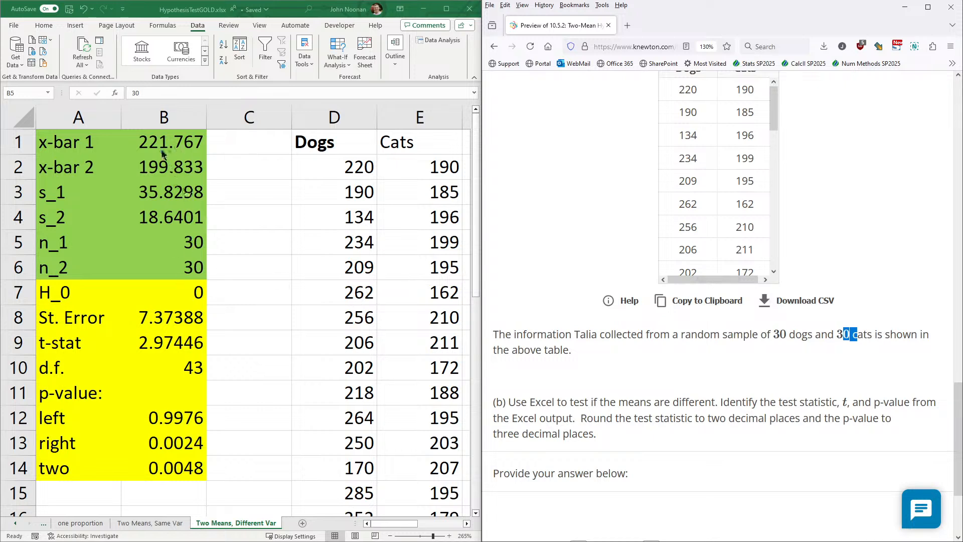
{"action": "left_click", "coordinate": [192, 368]}
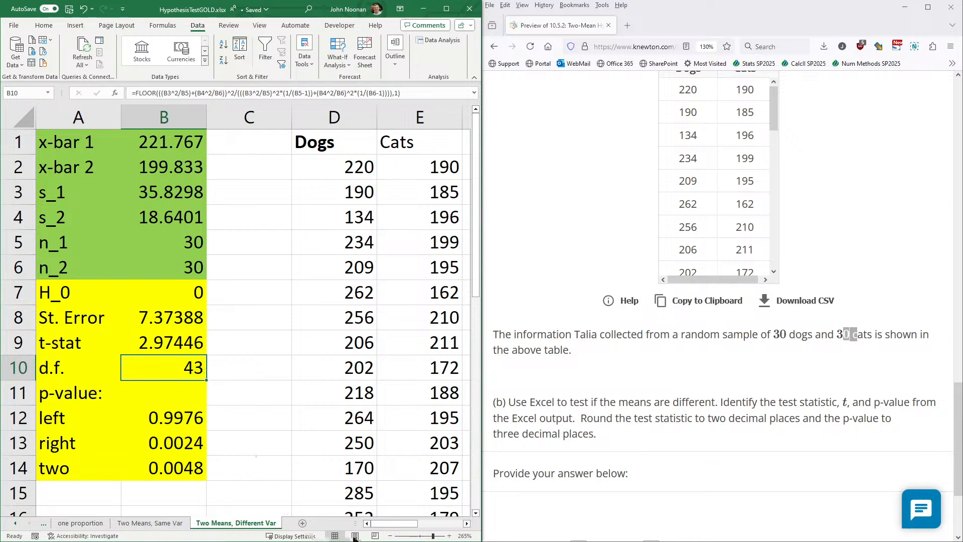
{"action": "scroll", "coordinate": [666, 412], "scroll_direction": "down", "scroll_amount": 3}
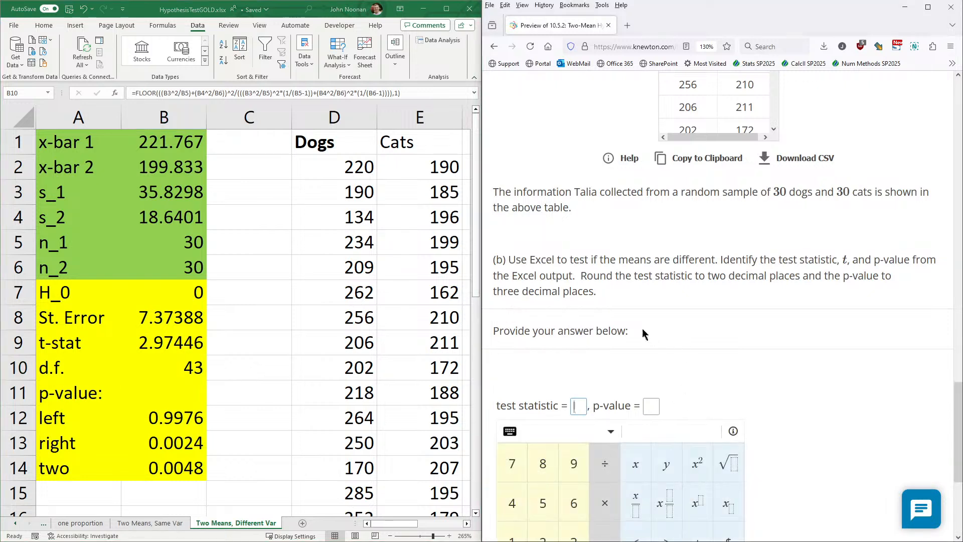
{"action": "type", "text": "2.97"}
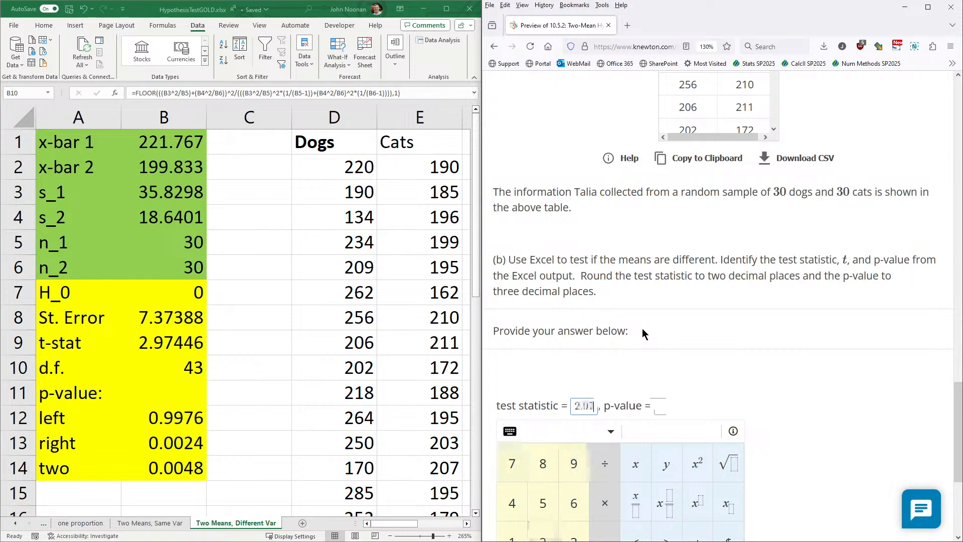
{"action": "key", "text": "Tab"}
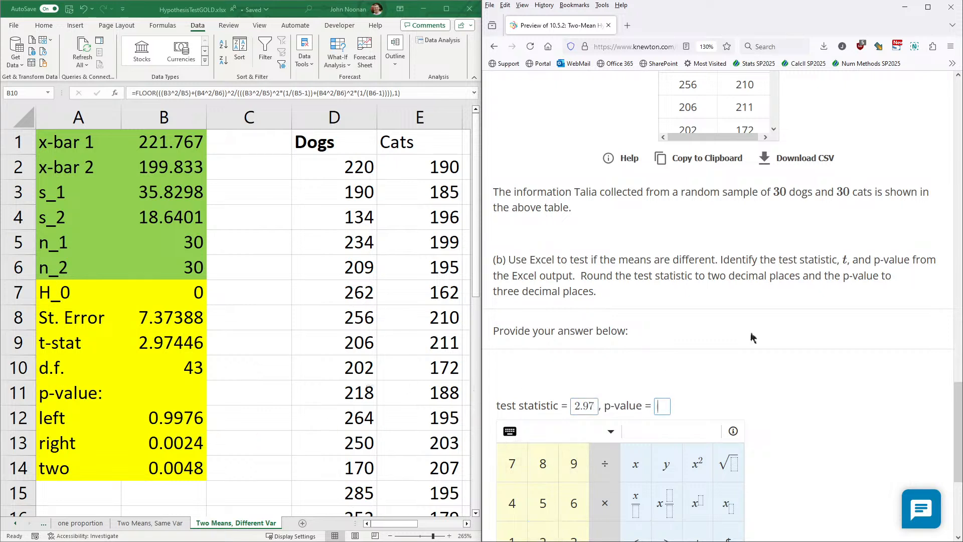
- Check the alternative hypothesis in part (a), enter the two-tailed p-value as 0.005, and submit the part (b) answer
{"action": "scroll", "coordinate": [810, 284], "scroll_direction": "up", "scroll_amount": 6}
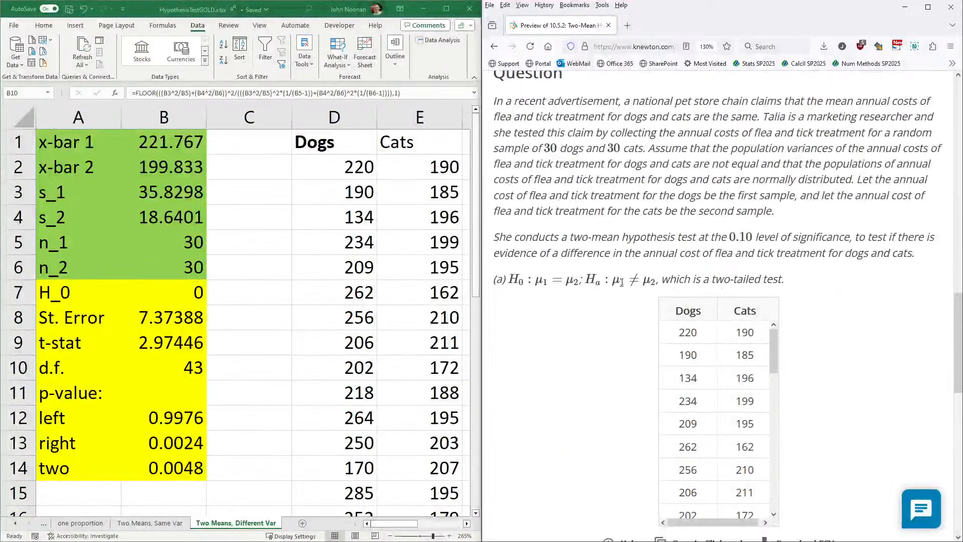
{"action": "left_click_drag", "start_coordinate": [612, 280], "coordinate": [652, 282]}
{"action": "scroll", "coordinate": [614, 360], "scroll_direction": "down", "scroll_amount": 7}
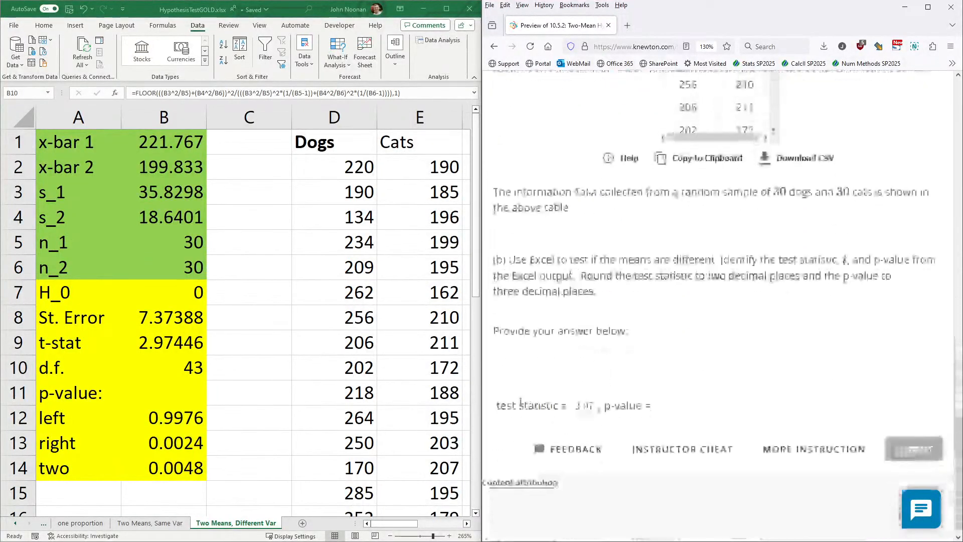
{"action": "left_click", "coordinate": [165, 472]}
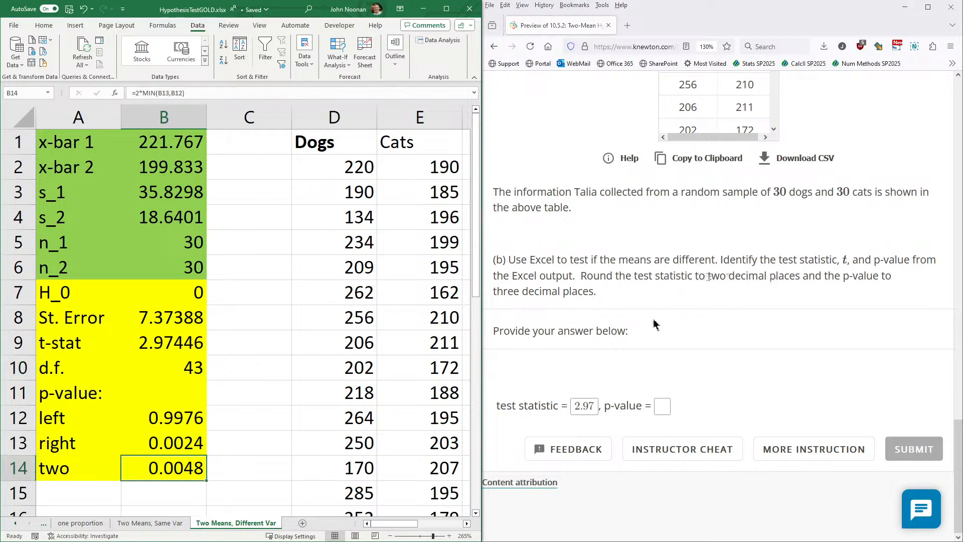
{"action": "left_click", "coordinate": [660, 404]}
{"action": "type", "text": "0.005"}
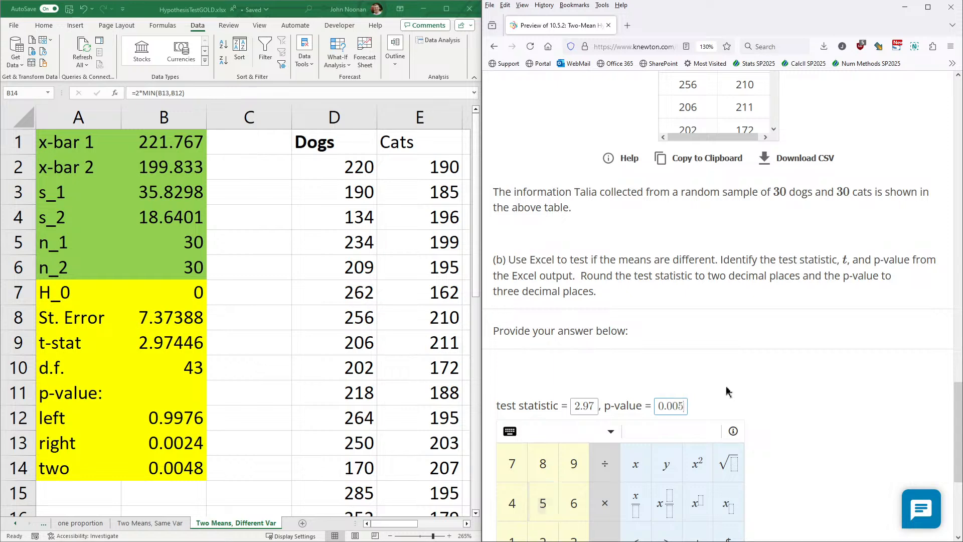
{"action": "scroll", "coordinate": [797, 392], "scroll_direction": "down", "scroll_amount": 2}
{"action": "scroll", "coordinate": [798, 391], "scroll_direction": "down", "scroll_amount": 2}
{"action": "left_click", "coordinate": [907, 447]}
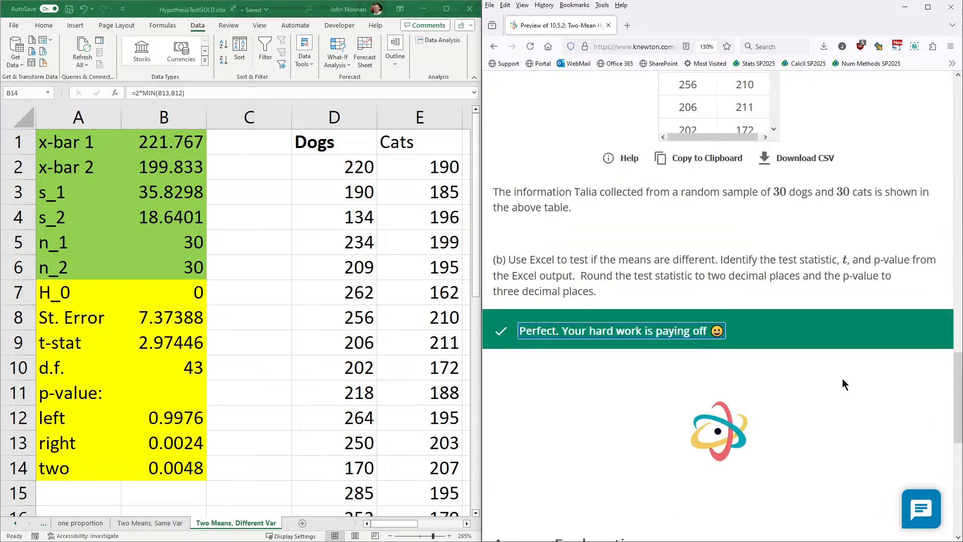